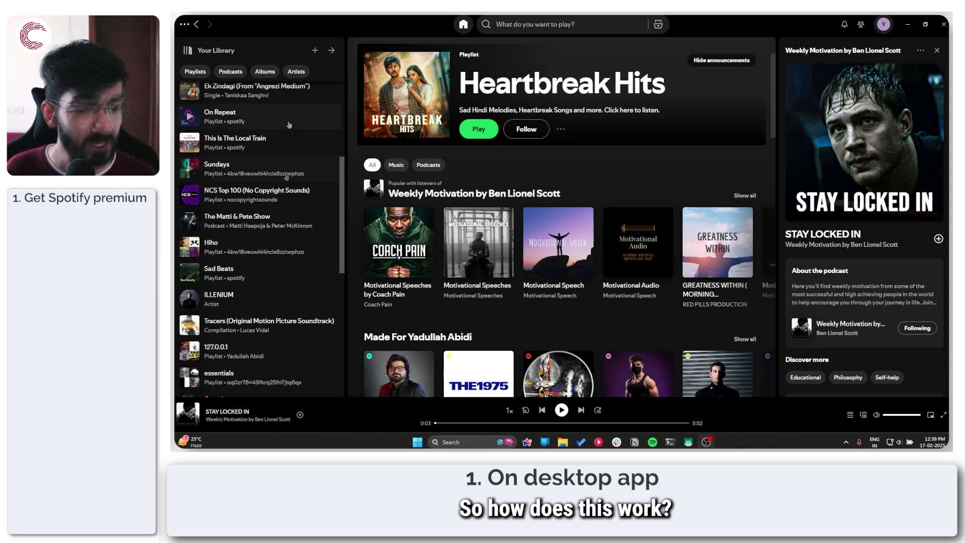
# Open the NCS Top 100 (No Copyright Sounds) playlist from the library
pyautogui.scroll(-3, 292, 135)
pyautogui.scroll(-3, 290, 144)
pyautogui.scroll(7, 277, 191)
pyautogui.click(272, 231)
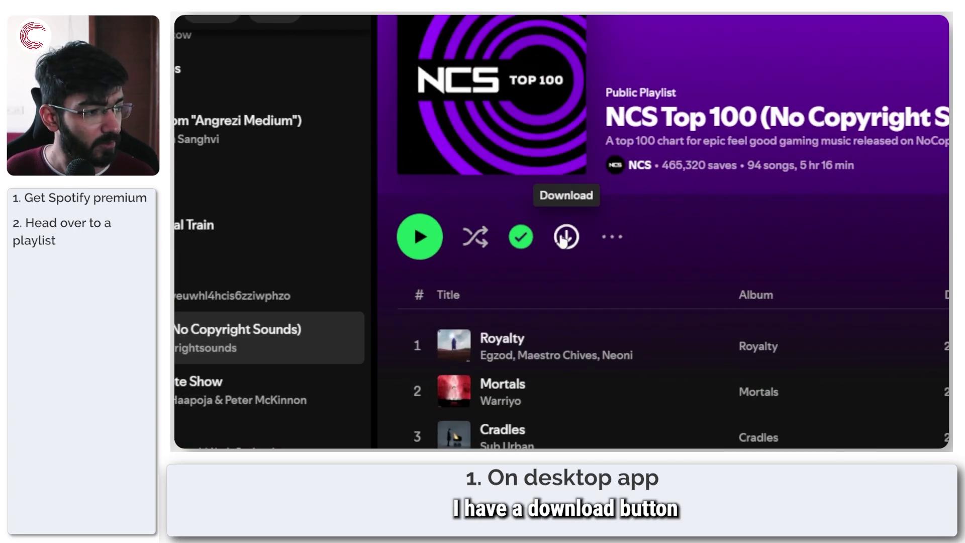
# Check the options of the playlist and of the song Royalty for a download entry
pyautogui.click(620, 241)
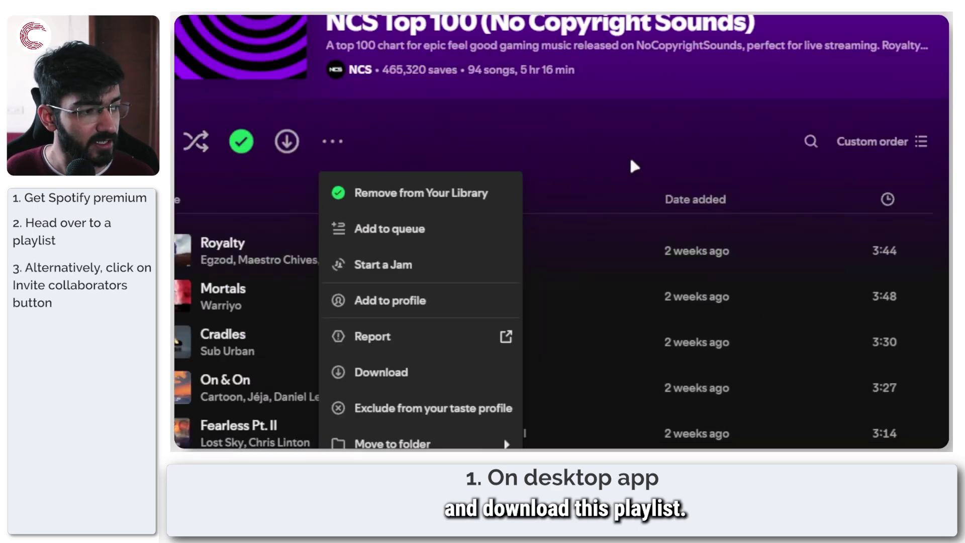
pyautogui.click(766, 34)
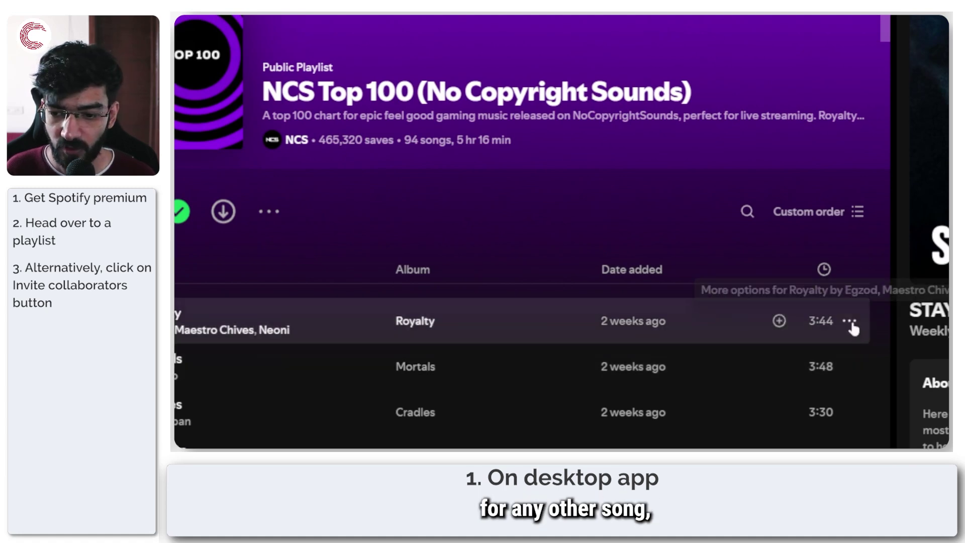
pyautogui.click(850, 321)
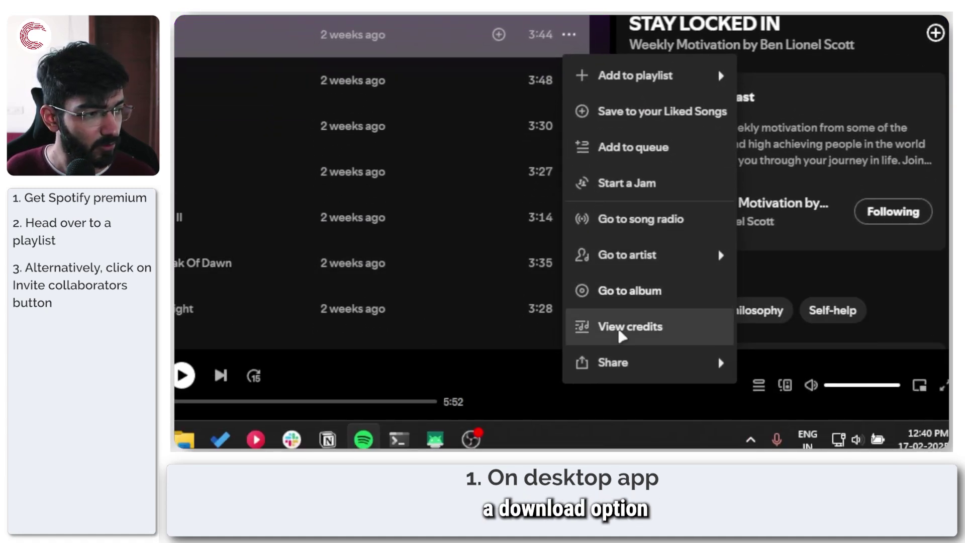
pyautogui.moveTo(651, 242)
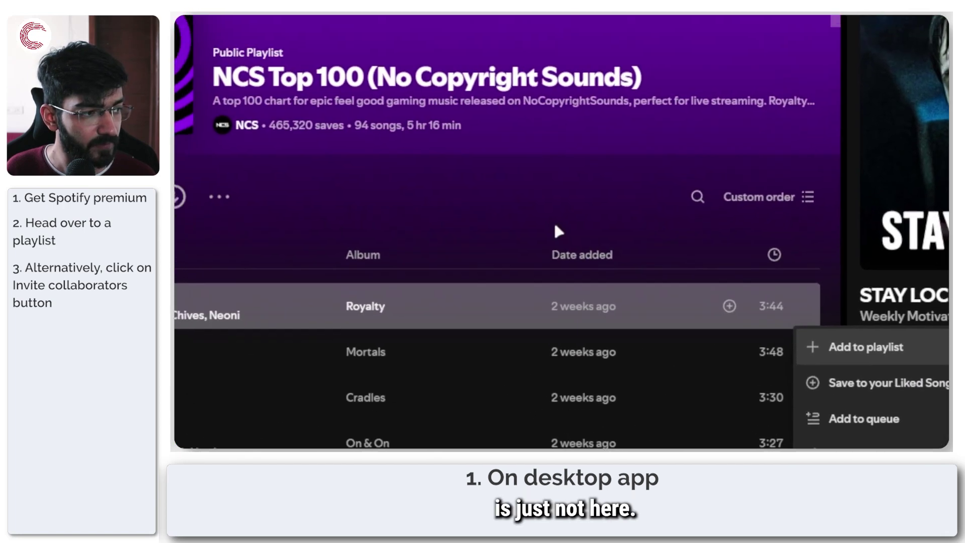
pyautogui.click(557, 231)
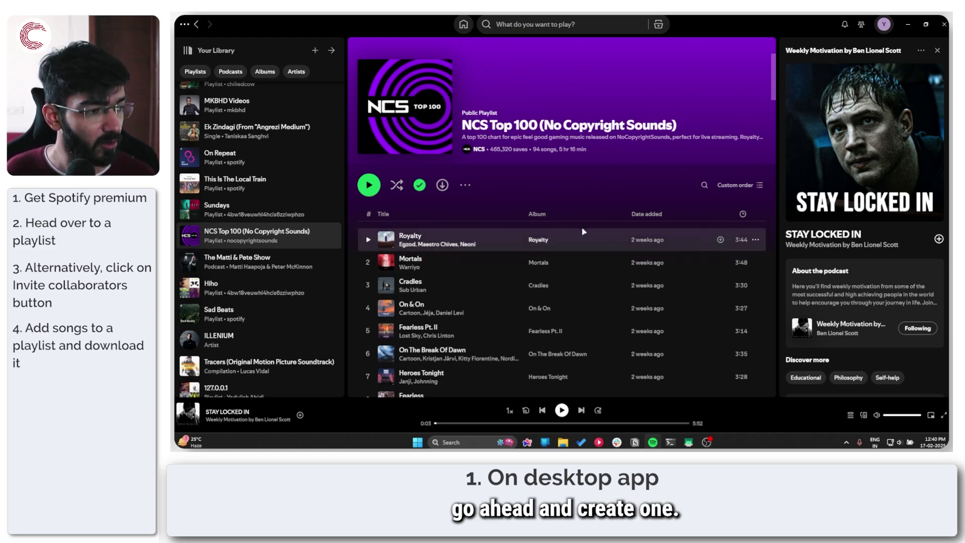
# Add the song Royalty to a new playlist
pyautogui.scroll(-5, 526, 234)
pyautogui.scroll(4, 517, 239)
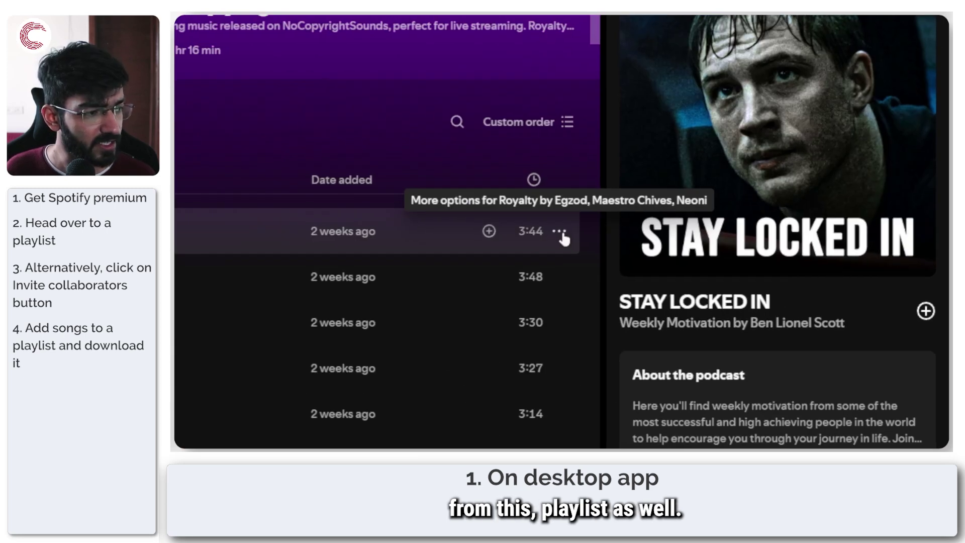
pyautogui.click(559, 232)
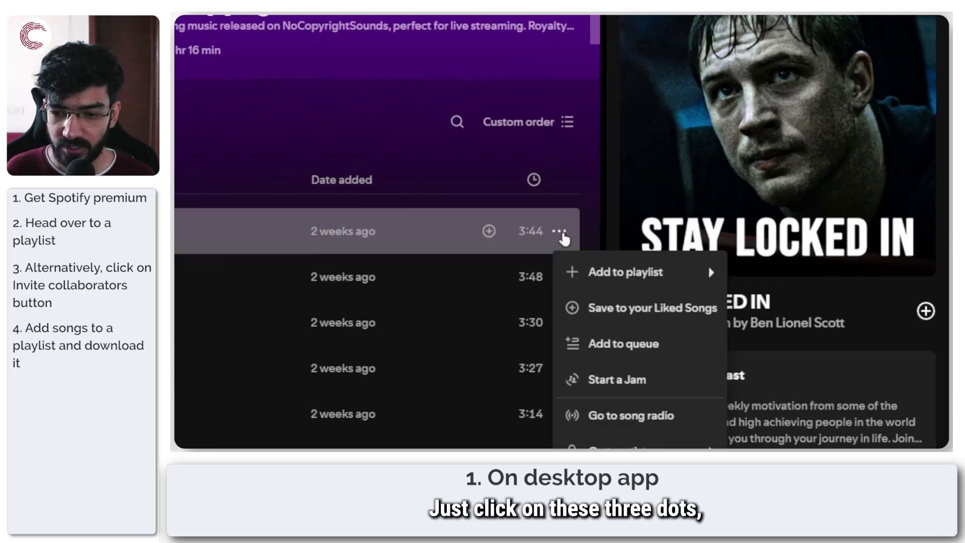
pyautogui.moveTo(609, 291)
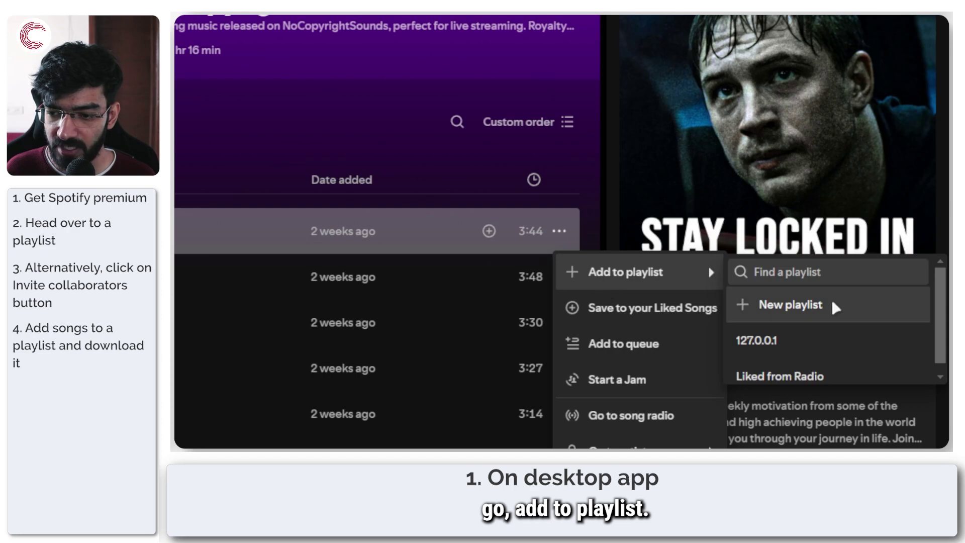
pyautogui.click(804, 305)
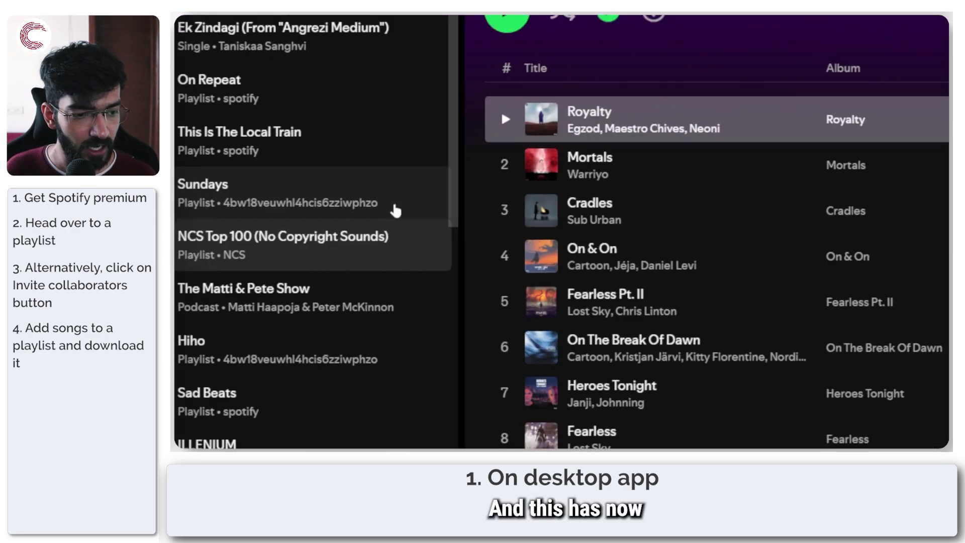
# Find the newly created Royalty playlist in the library and open it
pyautogui.scroll(-6, 377, 272)
pyautogui.scroll(-3, 389, 274)
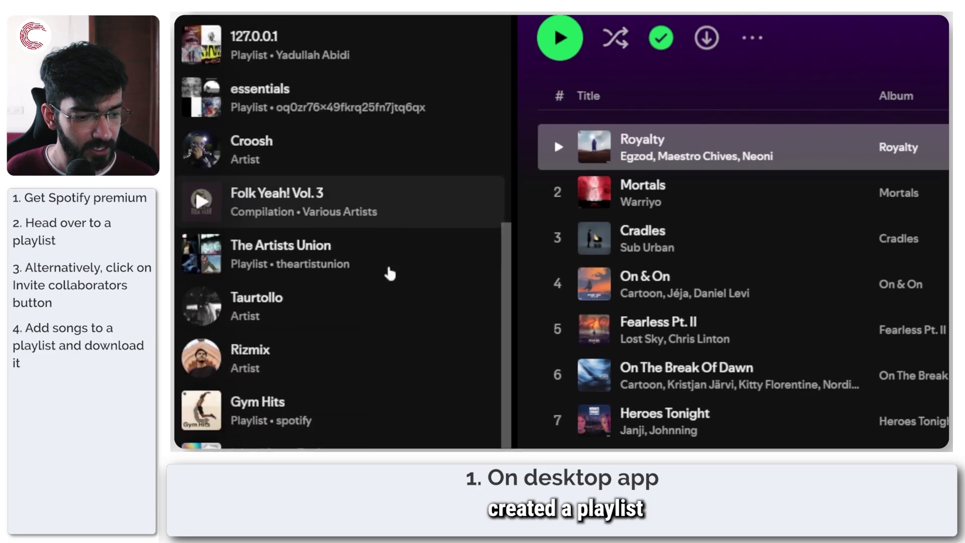
pyautogui.scroll(8, 388, 272)
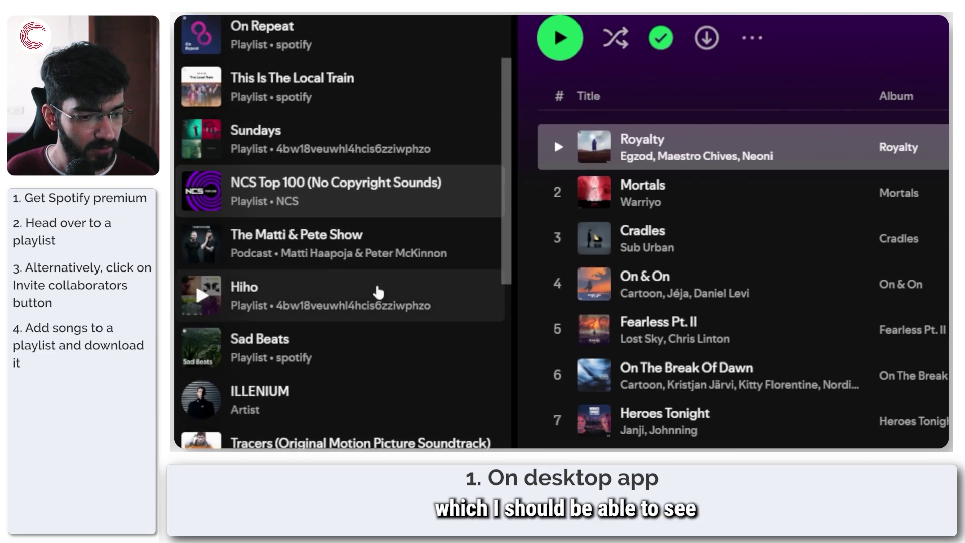
pyautogui.scroll(6, 342, 139)
pyautogui.scroll(2, 346, 103)
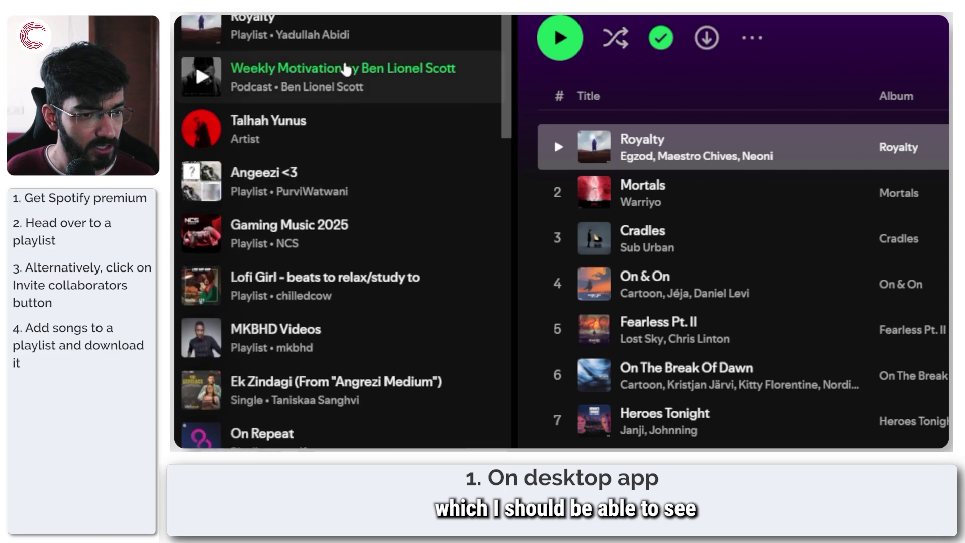
pyautogui.click(359, 241)
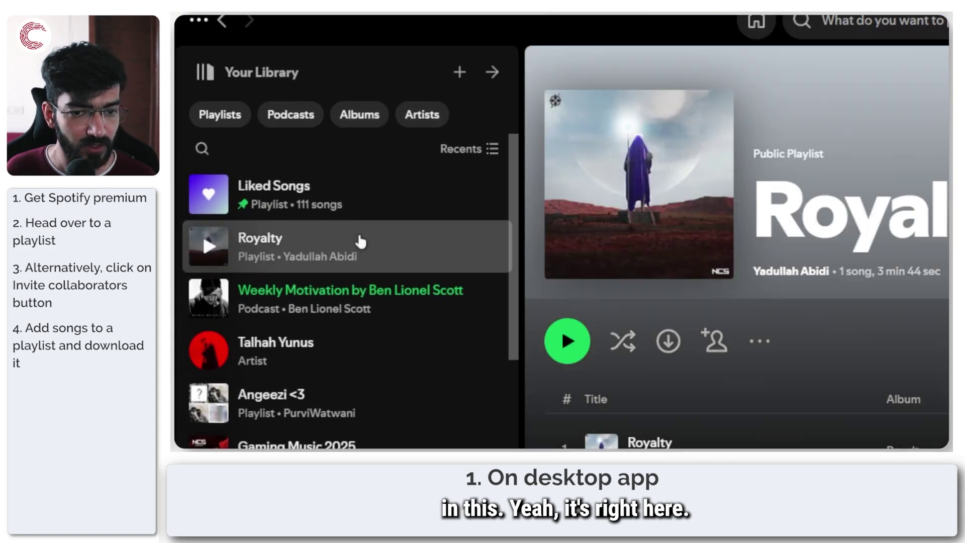
# Rename the Royalty playlist to Download Playlist and save its details
pyautogui.click(761, 342)
pyautogui.click(565, 240)
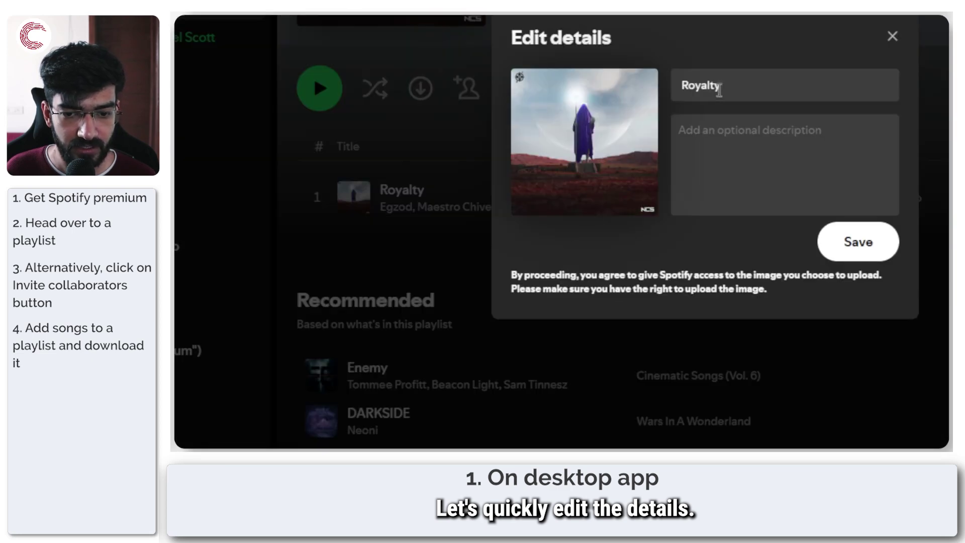
pyautogui.doubleClick(719, 87)
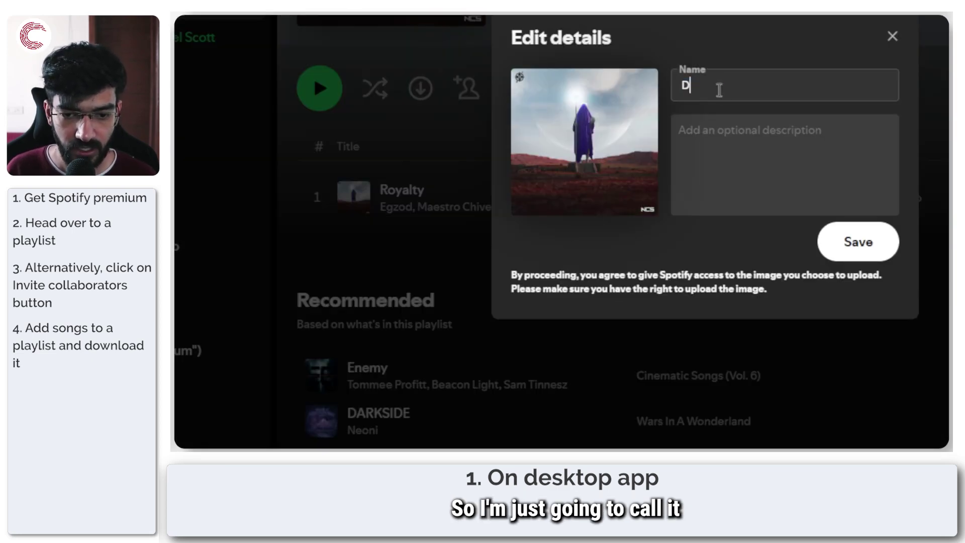
pyautogui.write('Download Playlist')
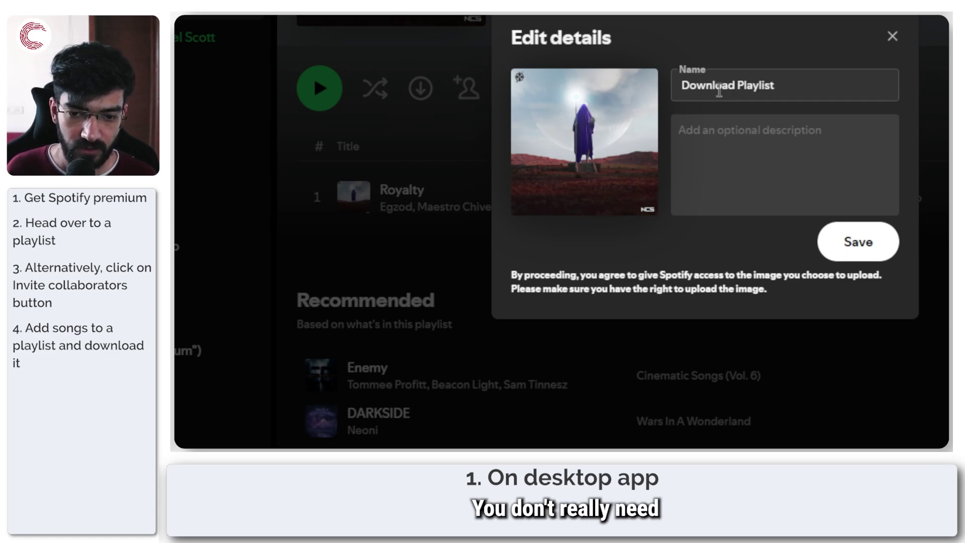
pyautogui.moveTo(599, 153)
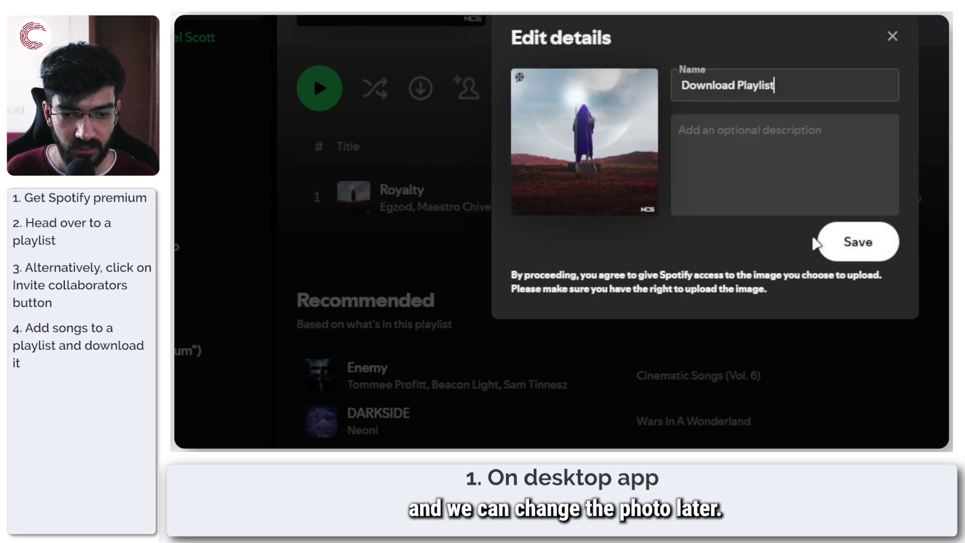
pyautogui.click(824, 242)
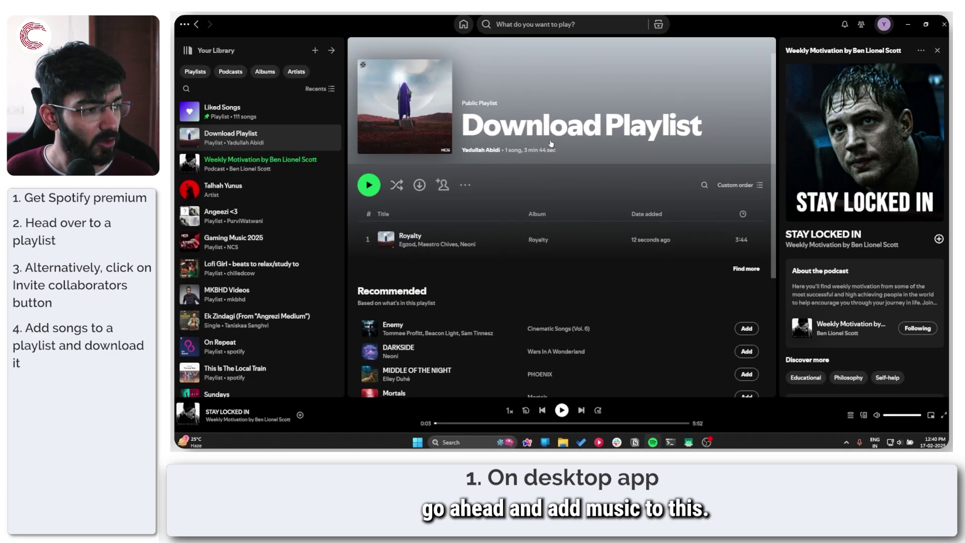
# Search for "summe" and add Summertime Sadness by Lana Del Rey to Download Playlist
pyautogui.click(541, 30)
pyautogui.write('summe')
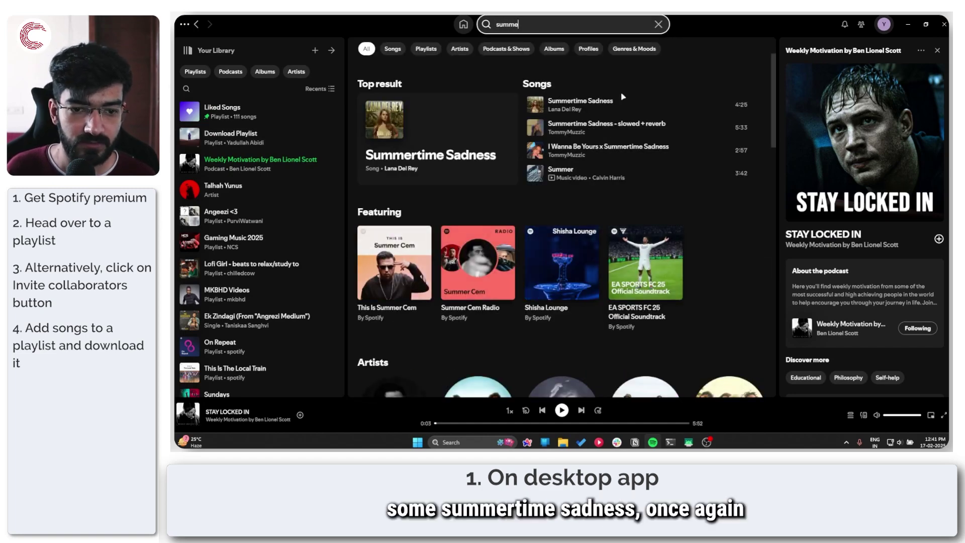
pyautogui.click(756, 105)
pyautogui.moveTo(789, 125)
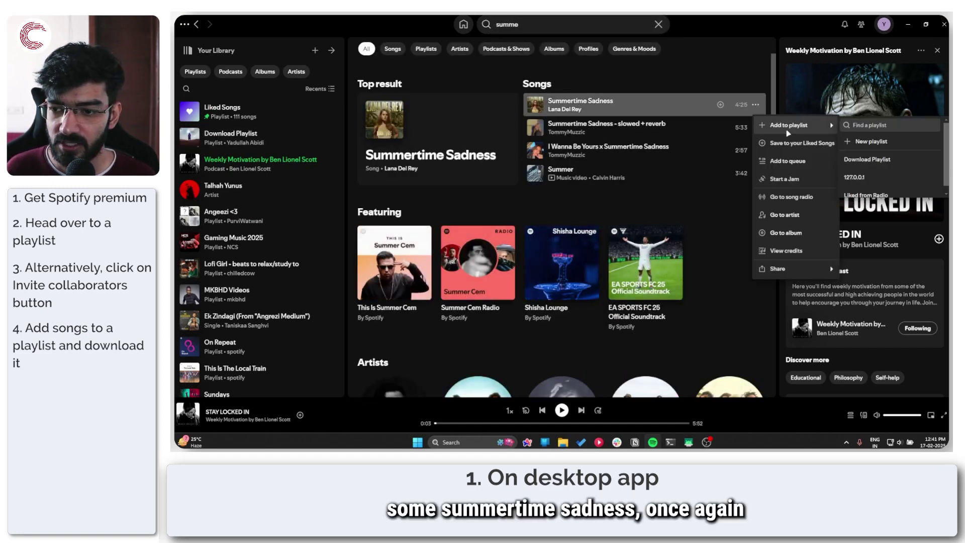
pyautogui.click(868, 160)
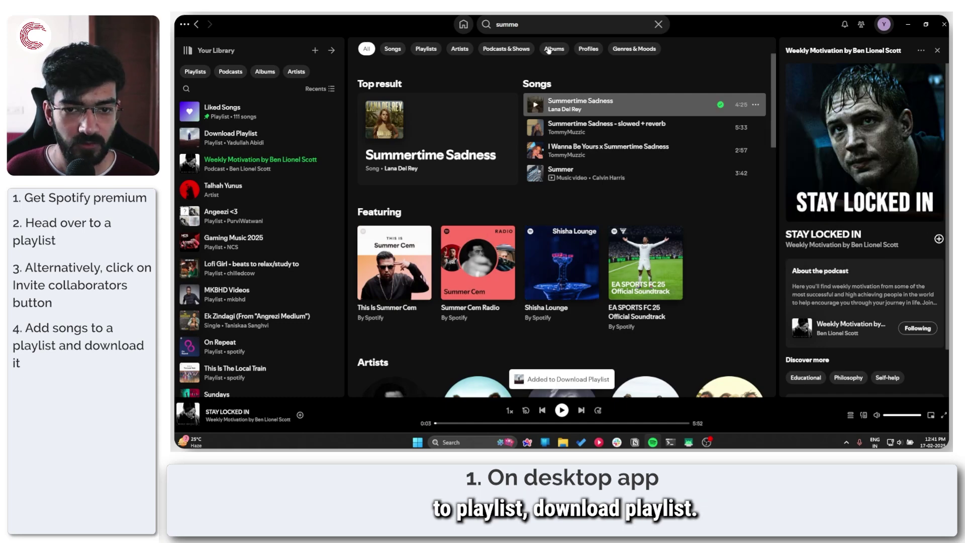
# Add the song I Wanna Be Yours x Summertime Sadness by TommyMuzzic to Download Playlist
pyautogui.click(755, 150)
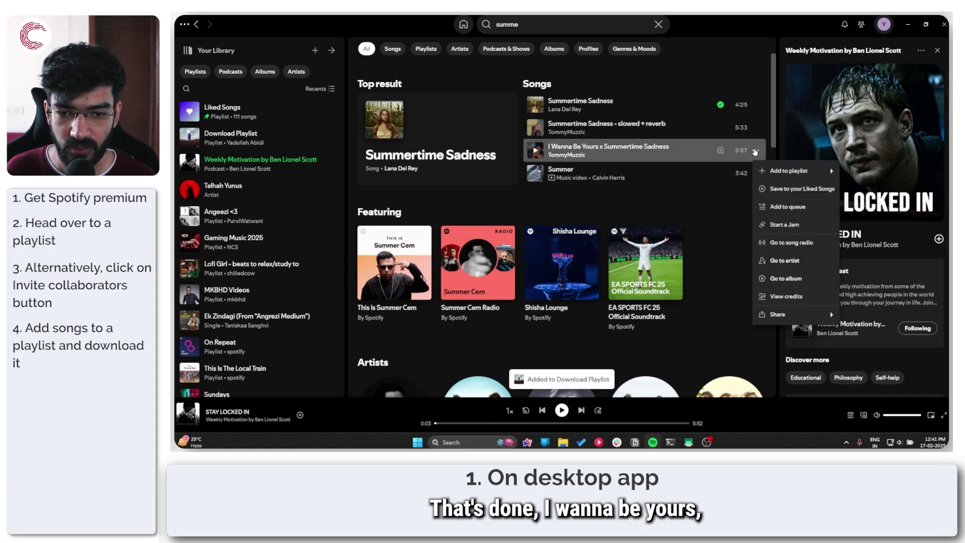
pyautogui.moveTo(781, 172)
pyautogui.click(873, 206)
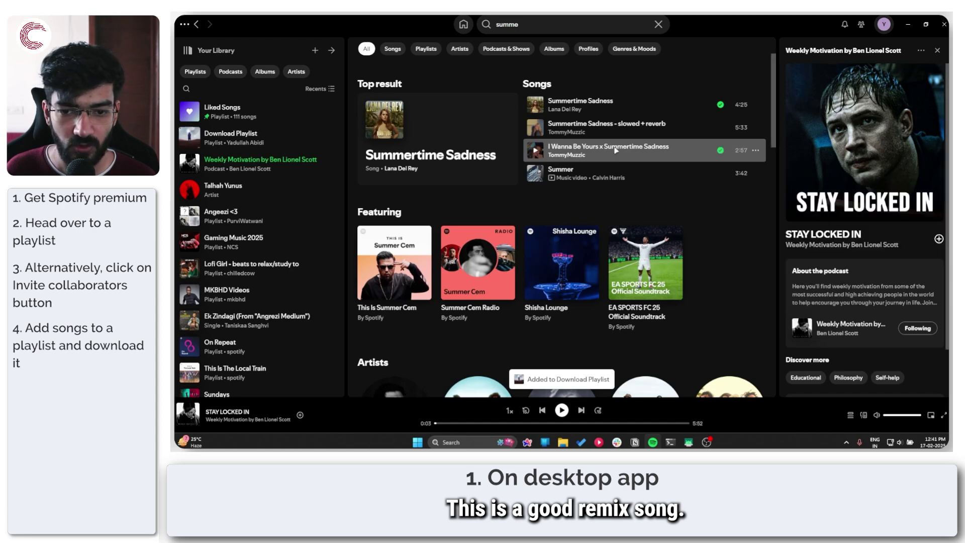
# Search for Opeth and add the song §1 to Download Playlist
pyautogui.click(581, 27)
pyautogui.hotkey('ctrl', 'a')
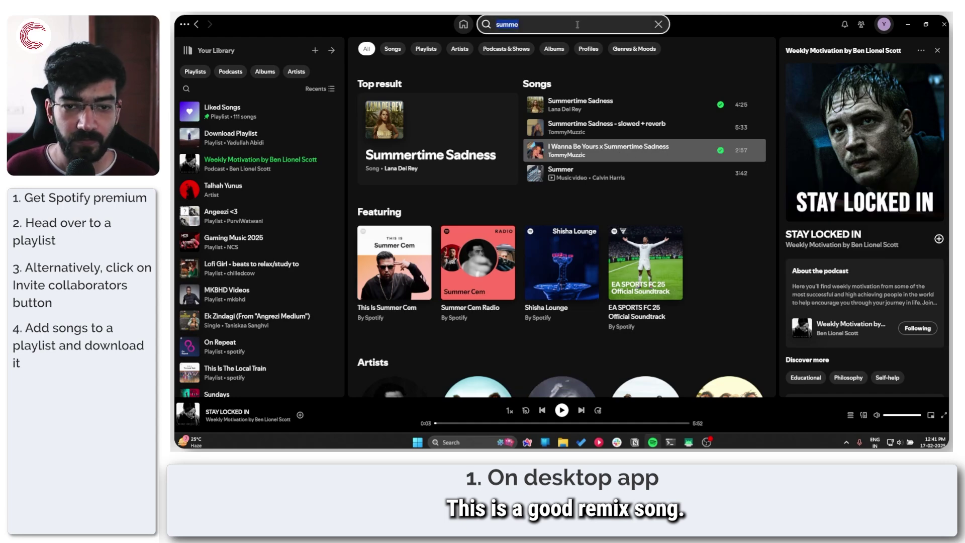
pyautogui.write('o')
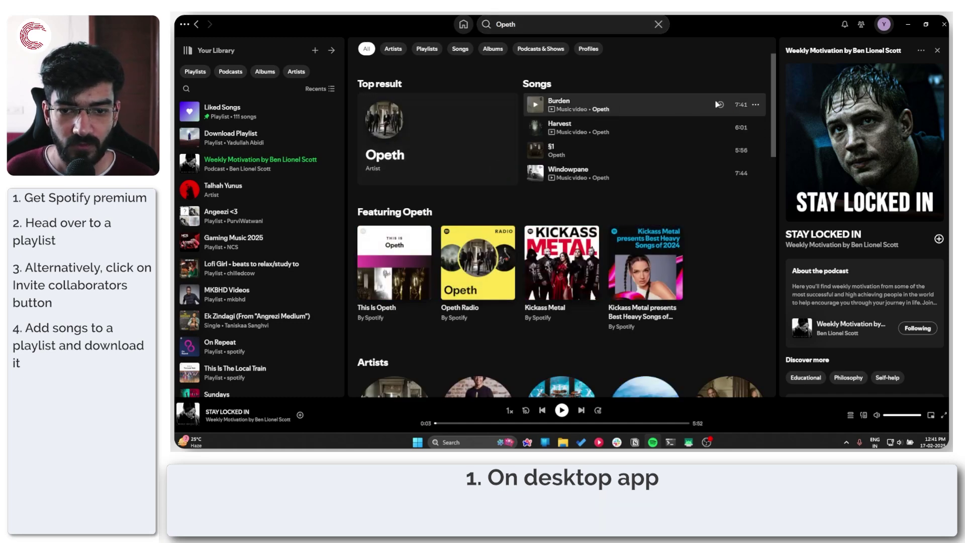
pyautogui.click(755, 150)
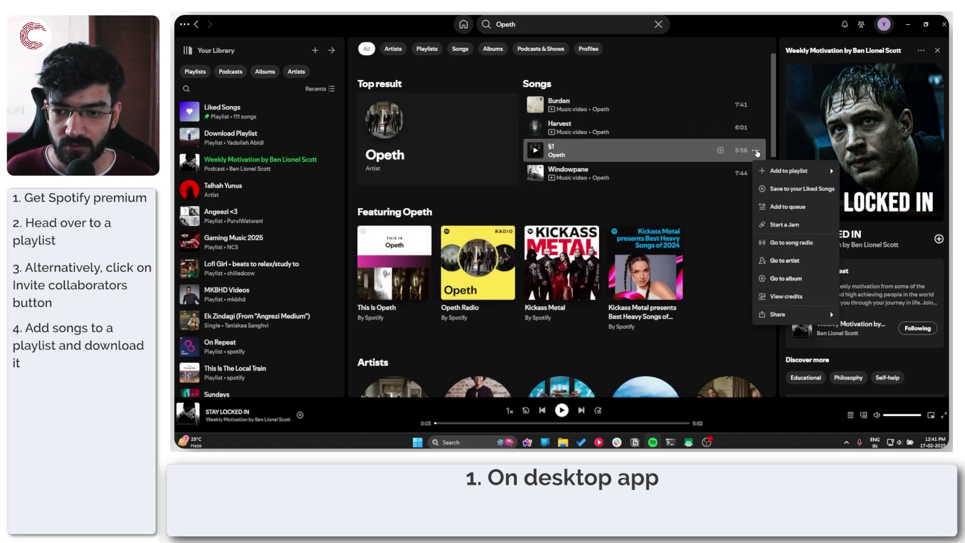
pyautogui.moveTo(786, 171)
pyautogui.click(867, 205)
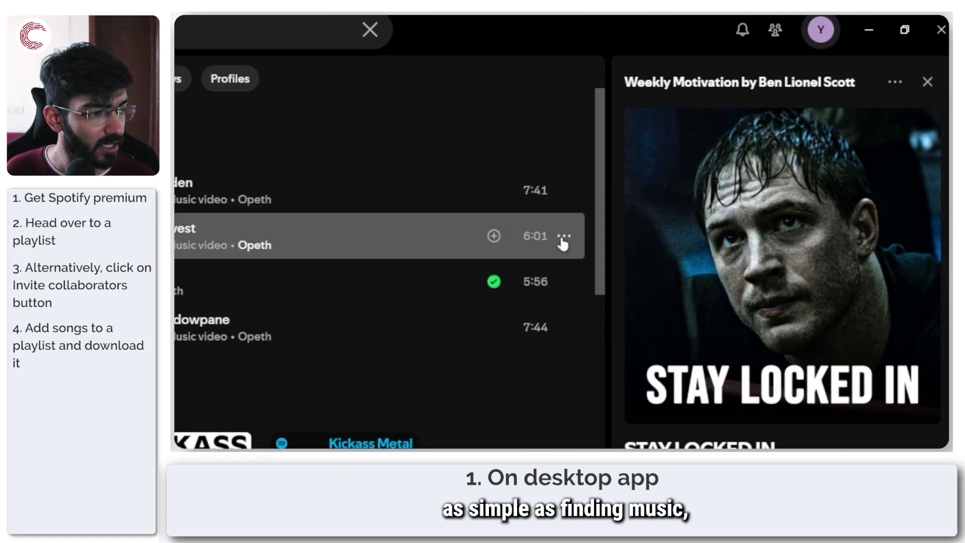
# Add the Opeth song Harvest to Download Playlist
pyautogui.click(756, 130)
pyautogui.moveTo(681, 286)
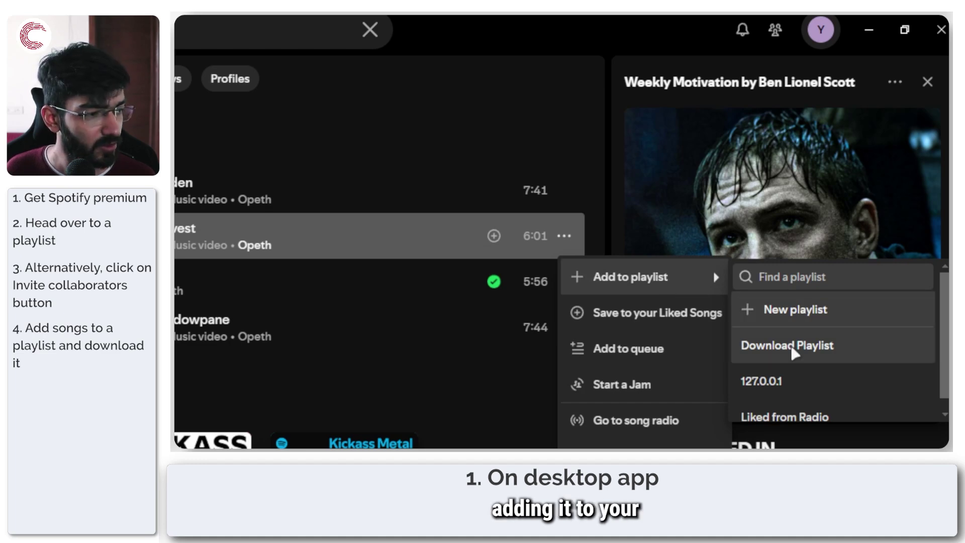
pyautogui.click(739, 346)
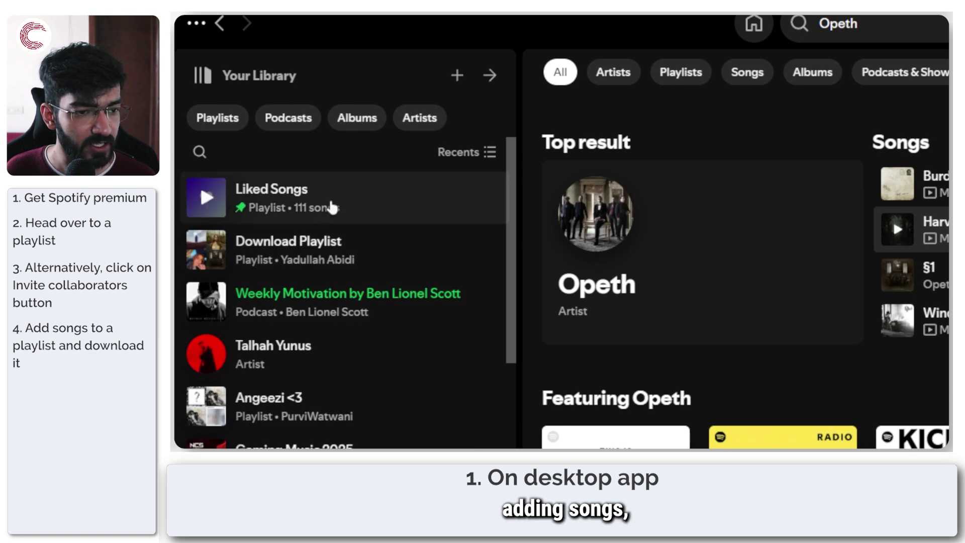
# Open Download Playlist from the library and download it for offline listening
pyautogui.click(369, 249)
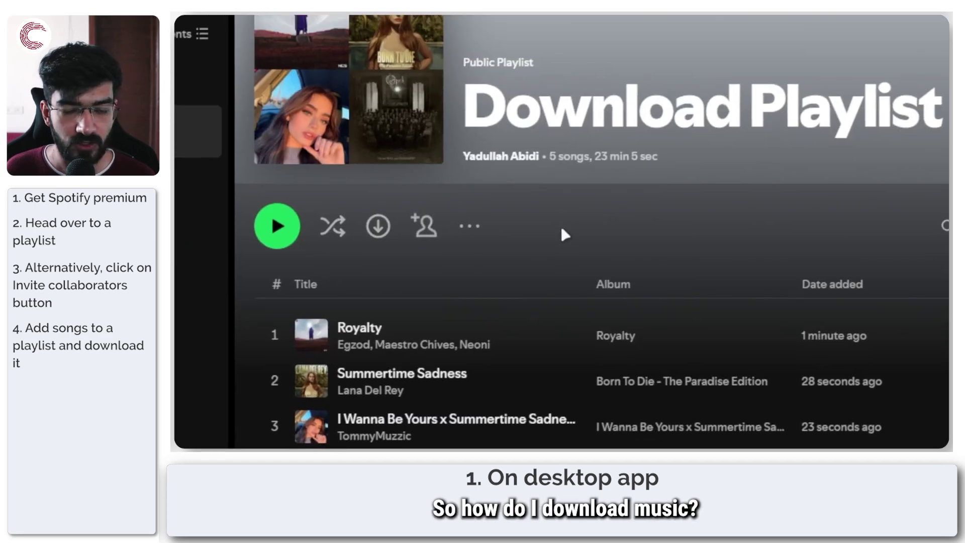
pyautogui.click(472, 227)
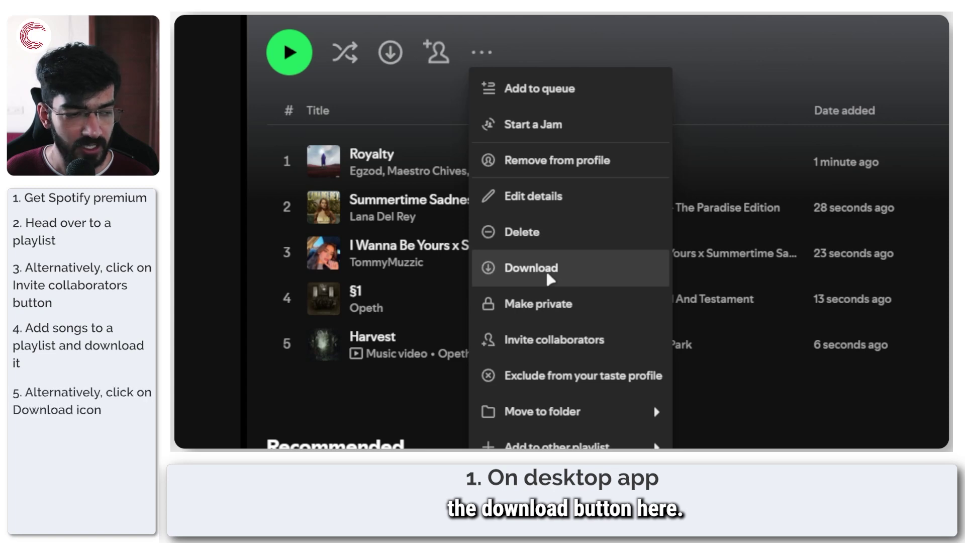
pyautogui.click(436, 103)
pyautogui.click(390, 53)
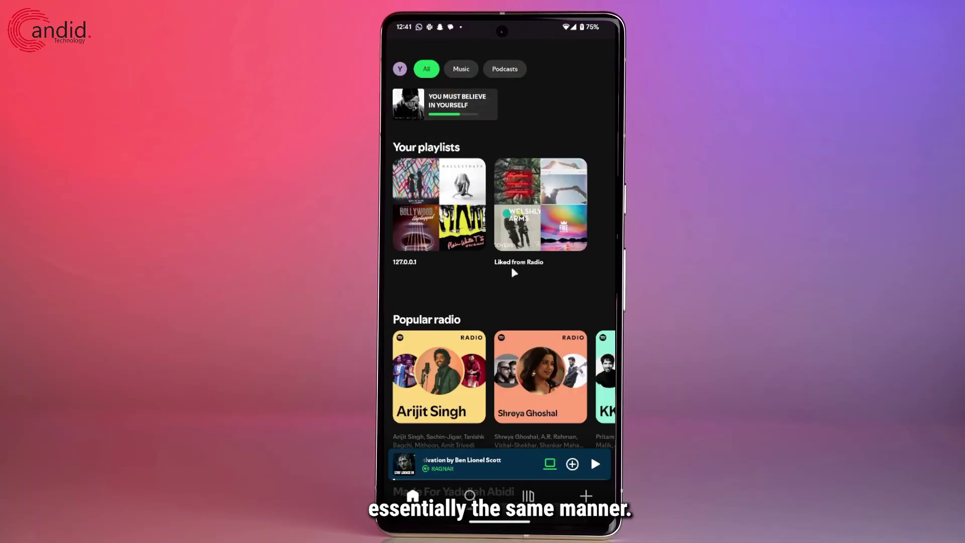
# Switch to the Spotify mobile app and open Your Library
pyautogui.scroll(-2, 499, 274)
pyautogui.scroll(2, 481, 231)
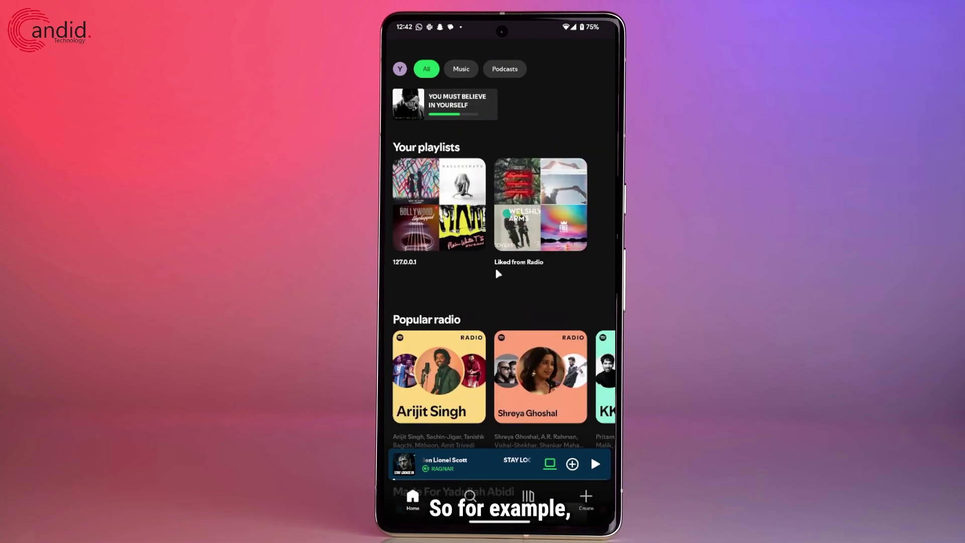
pyautogui.click(528, 496)
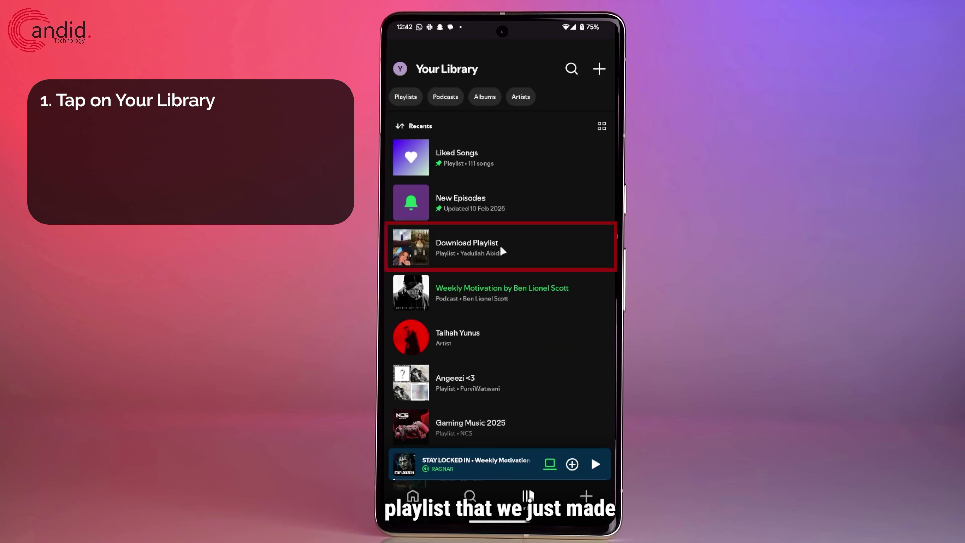
# Open Download Playlist from the library and check the playlist's options for the Download command
pyautogui.click(522, 255)
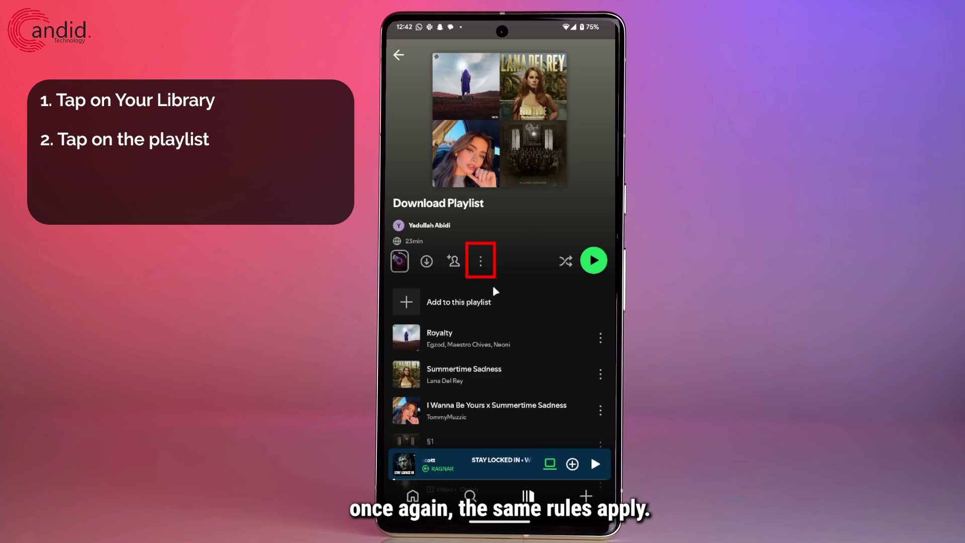
pyautogui.click(482, 262)
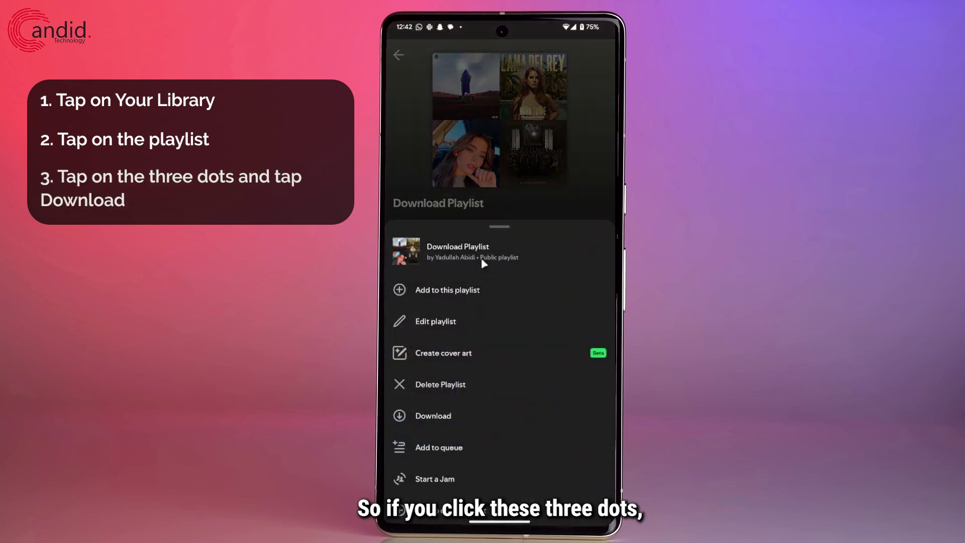
pyautogui.click(433, 416)
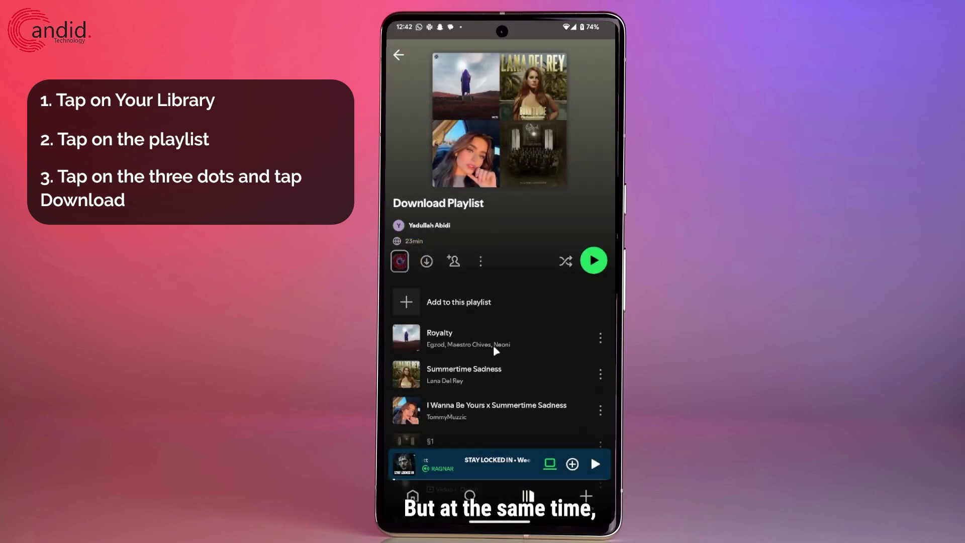
# Check the options of the song Royalty for an individual download, close them, and download the entire Download Playlist
pyautogui.click(600, 338)
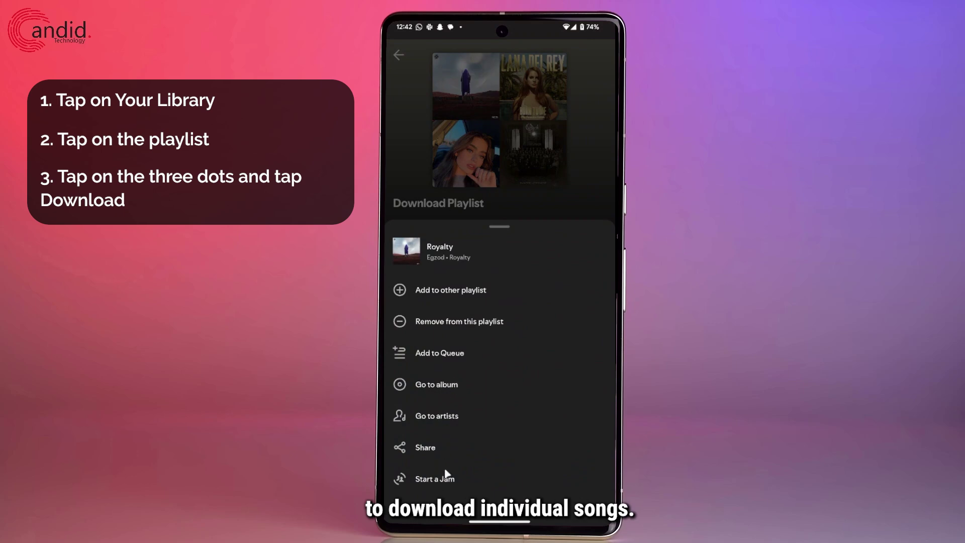
pyautogui.click(508, 202)
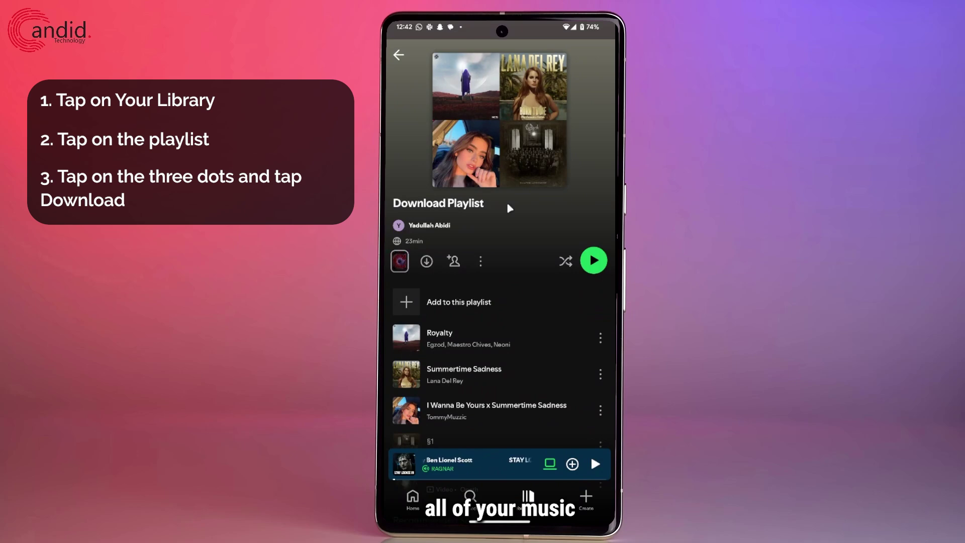
pyautogui.click(427, 262)
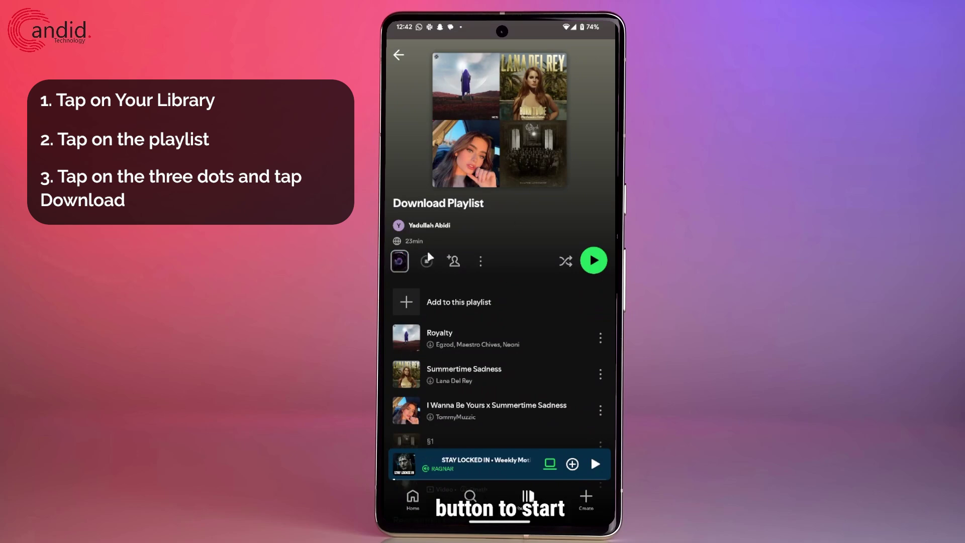